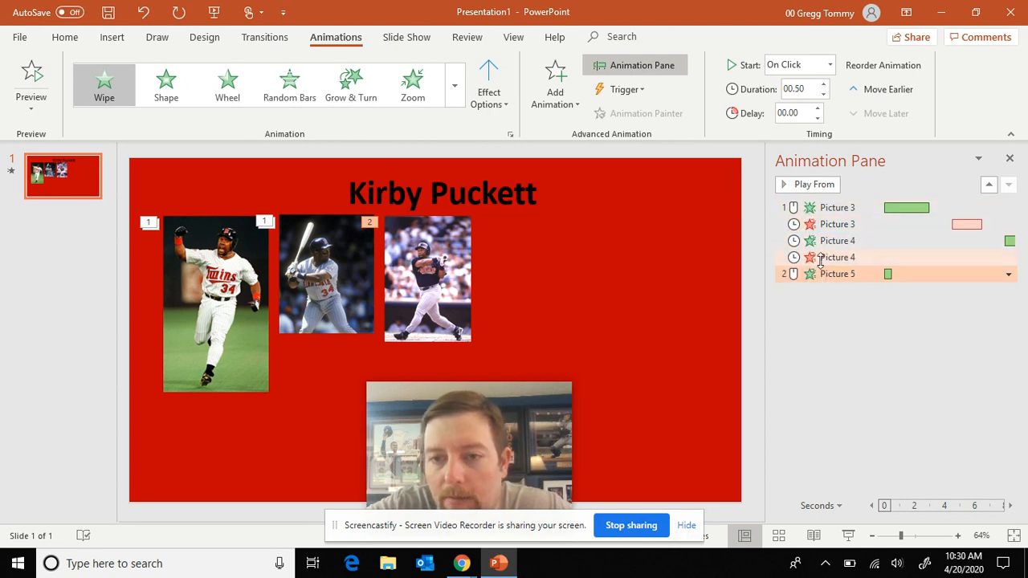
Set Picture 5's Wipe entrance to Start After Previous, Delay 1.5 s, Duration 3 s (Slow)
left_click(1008, 274)
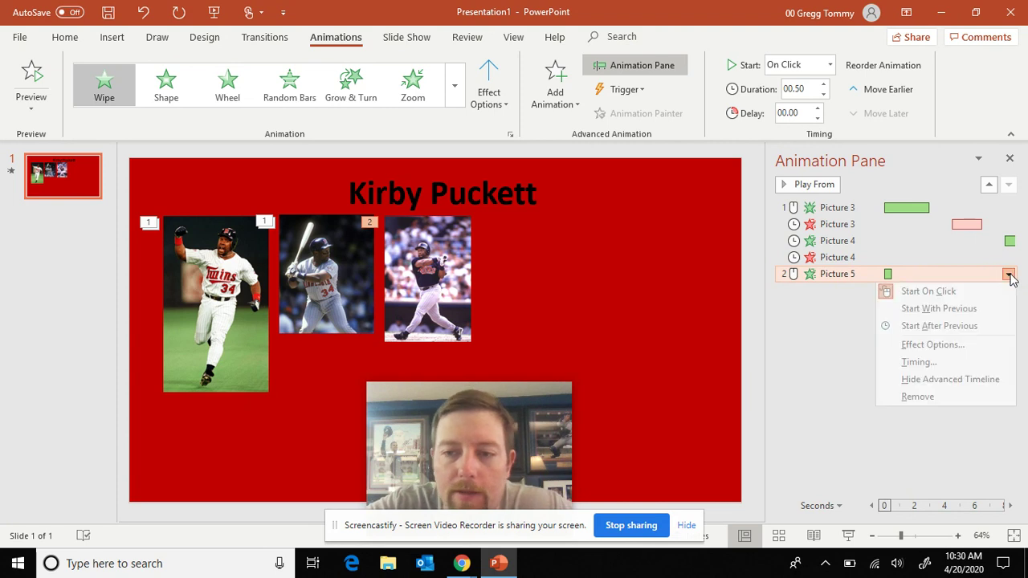
left_click(932, 361)
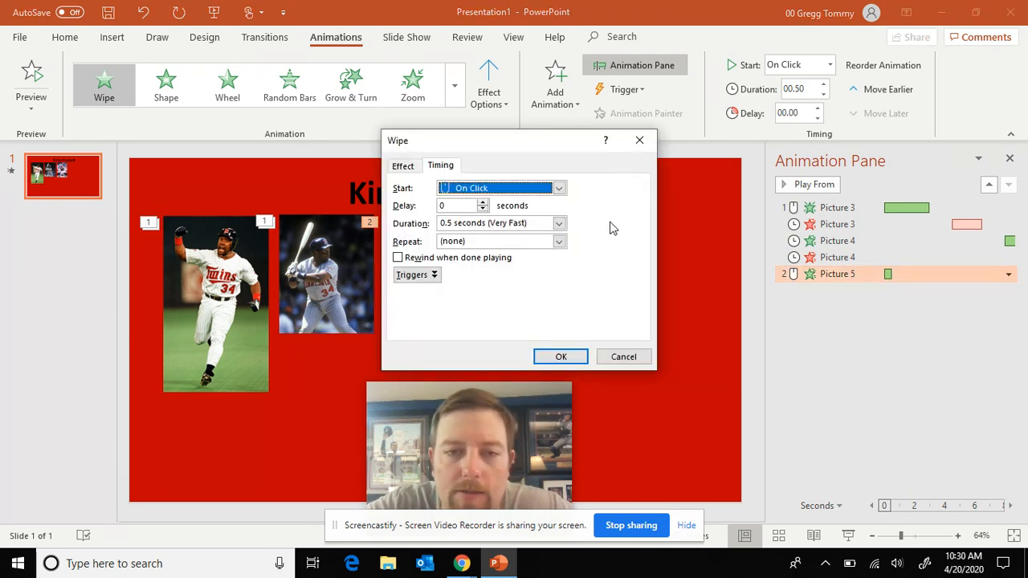
left_click(559, 189)
left_click(498, 231)
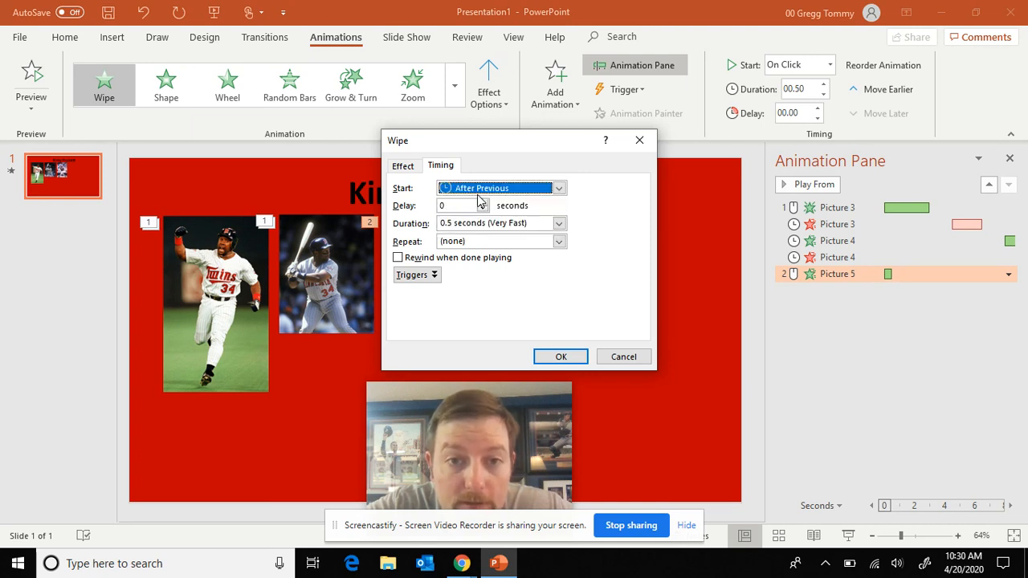
left_click(483, 202)
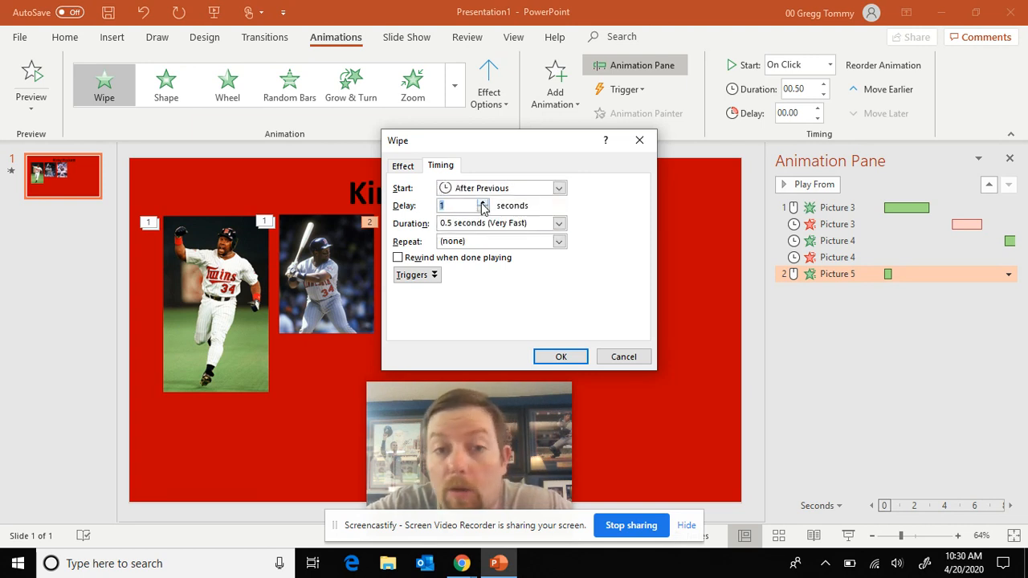
left_click(483, 202)
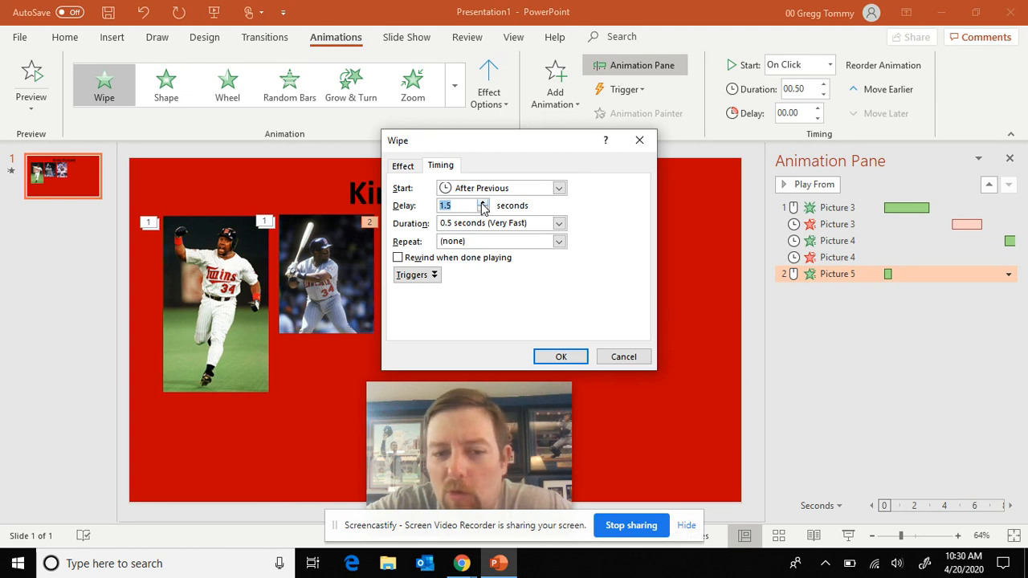
left_click(559, 223)
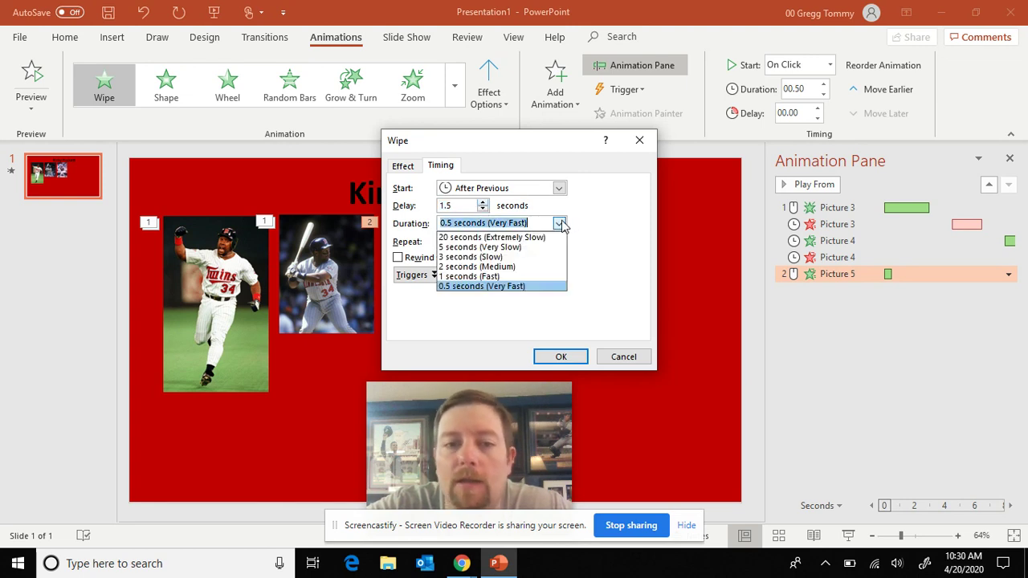
left_click(539, 258)
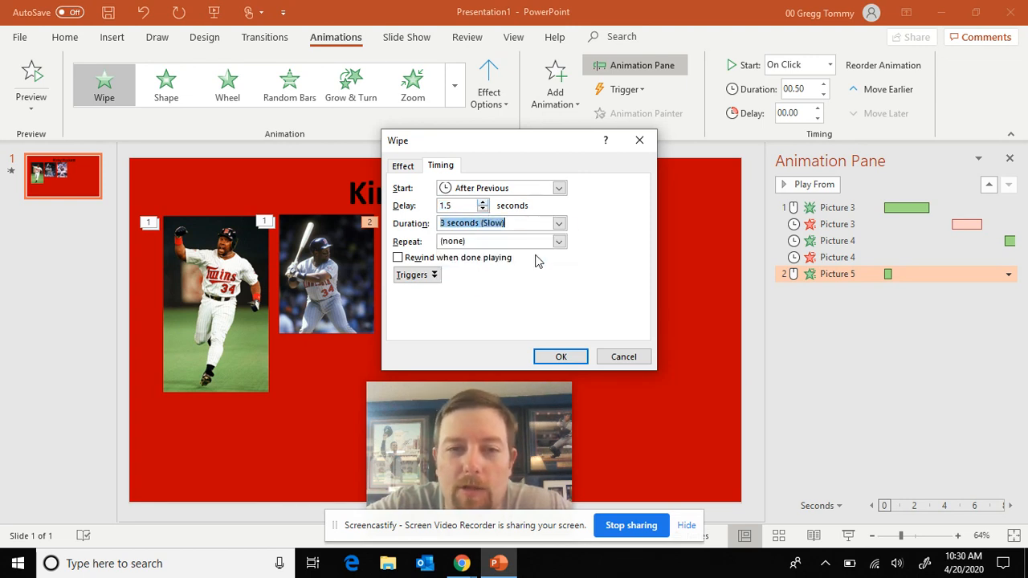
left_click(545, 363)
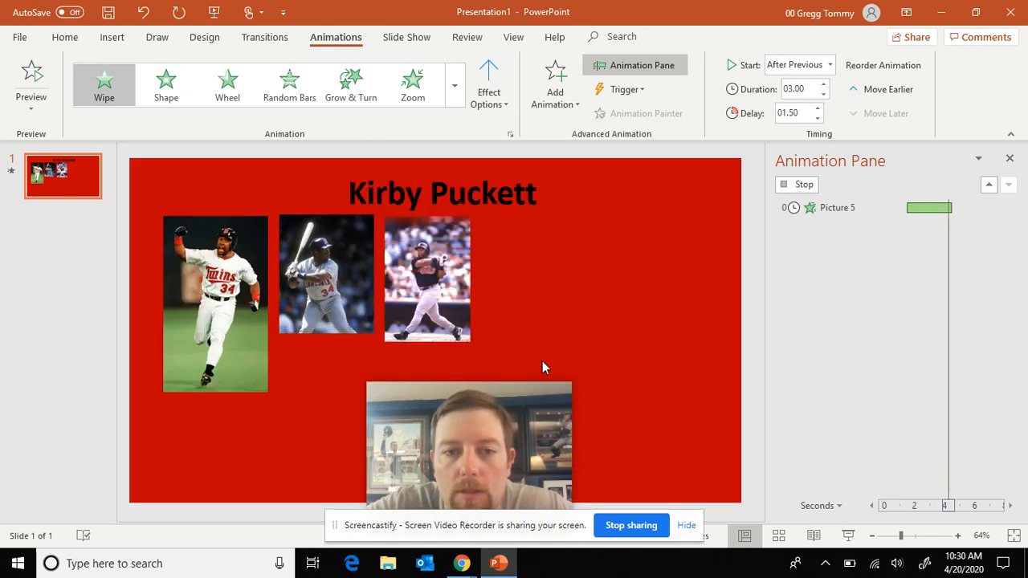
Add a Disappear exit effect to the third photo from More Exit Effects
left_click(424, 289)
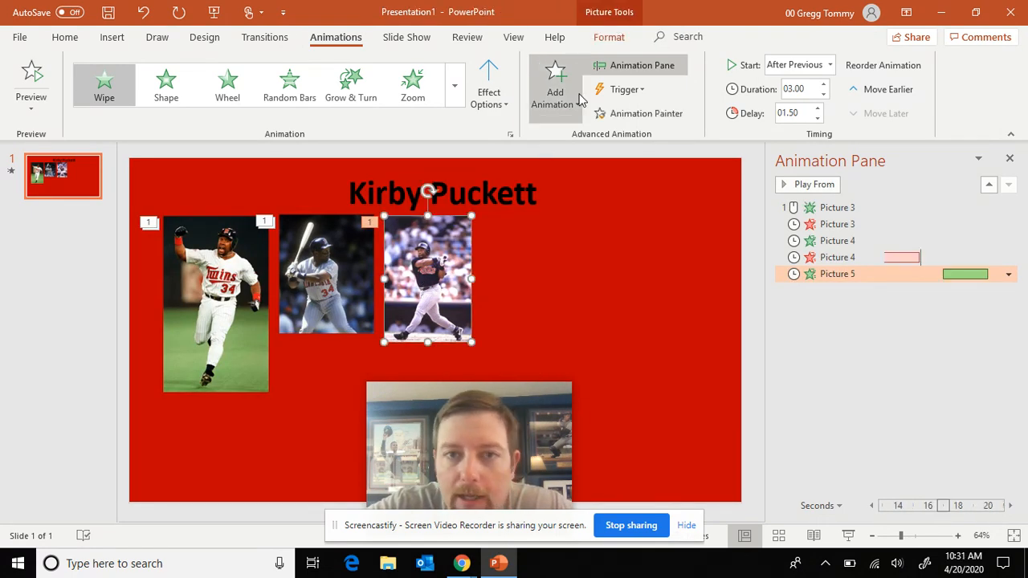
left_click(555, 84)
left_click(590, 491)
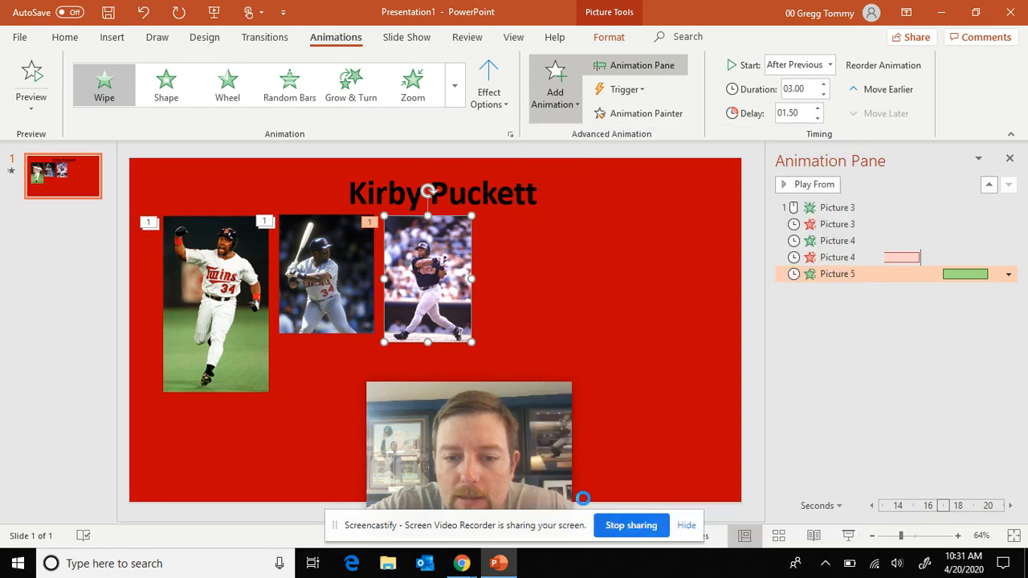
left_click(536, 188)
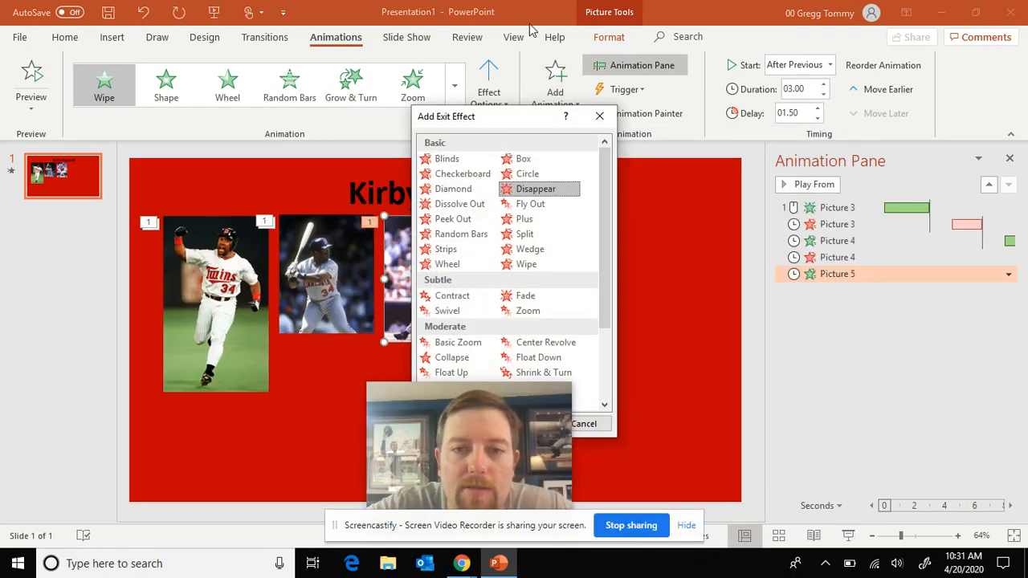
left_click_drag(516, 116, 648, 29)
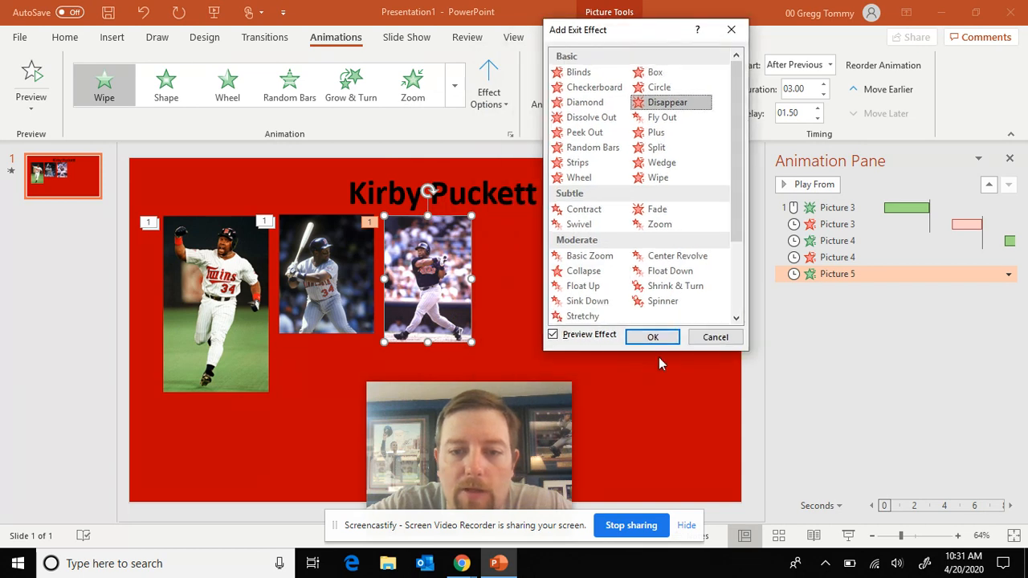
left_click(653, 337)
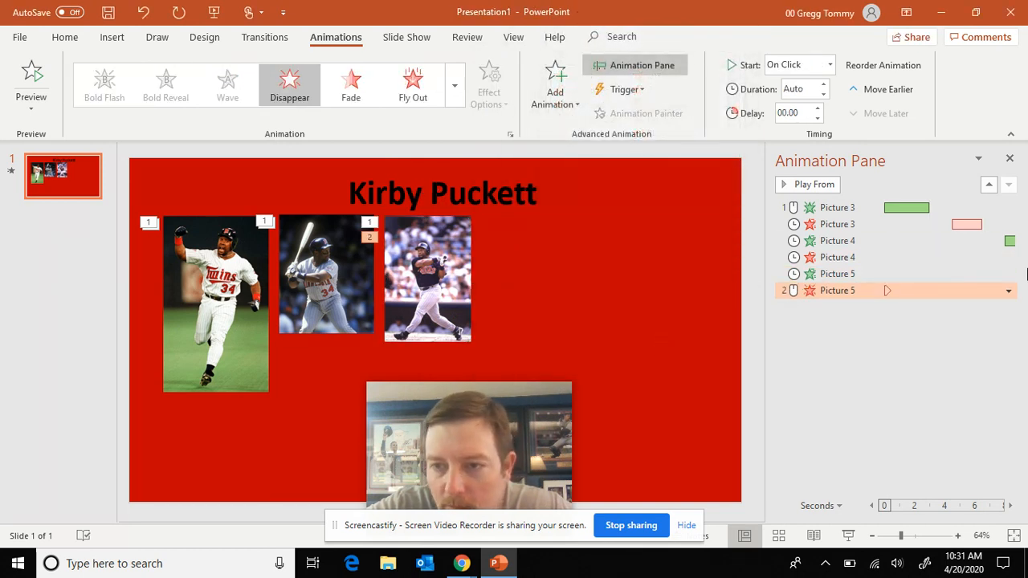
Set the third photo's Disappear exit to Start After Previous with a 1.5-second delay
left_click(1009, 290)
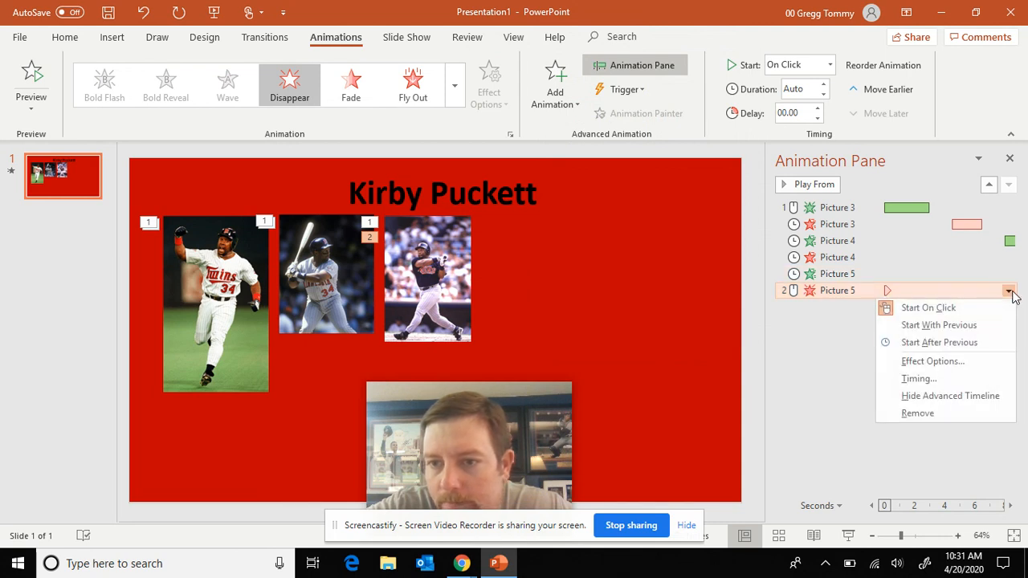
left_click(907, 379)
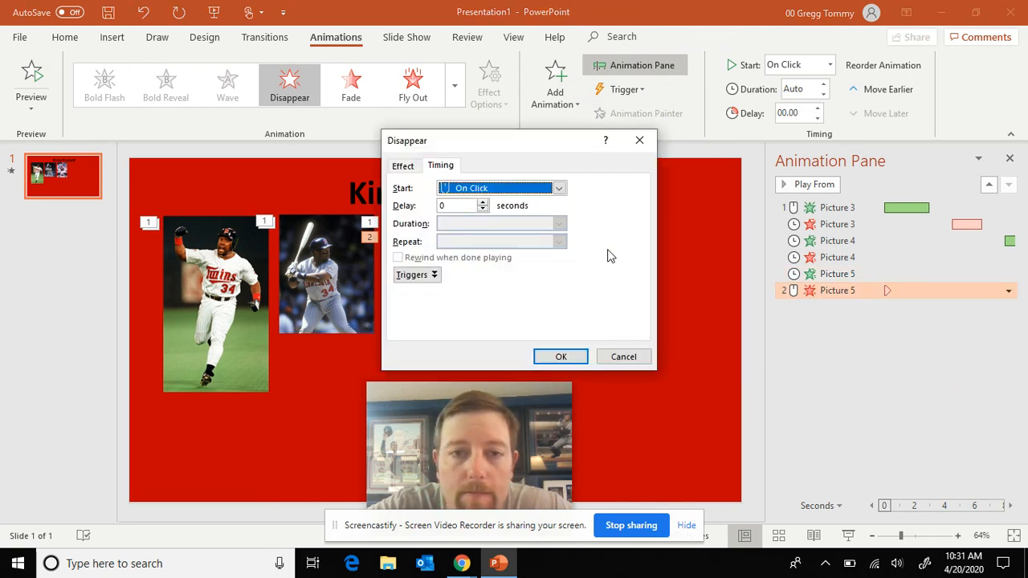
left_click(498, 188)
left_click(482, 229)
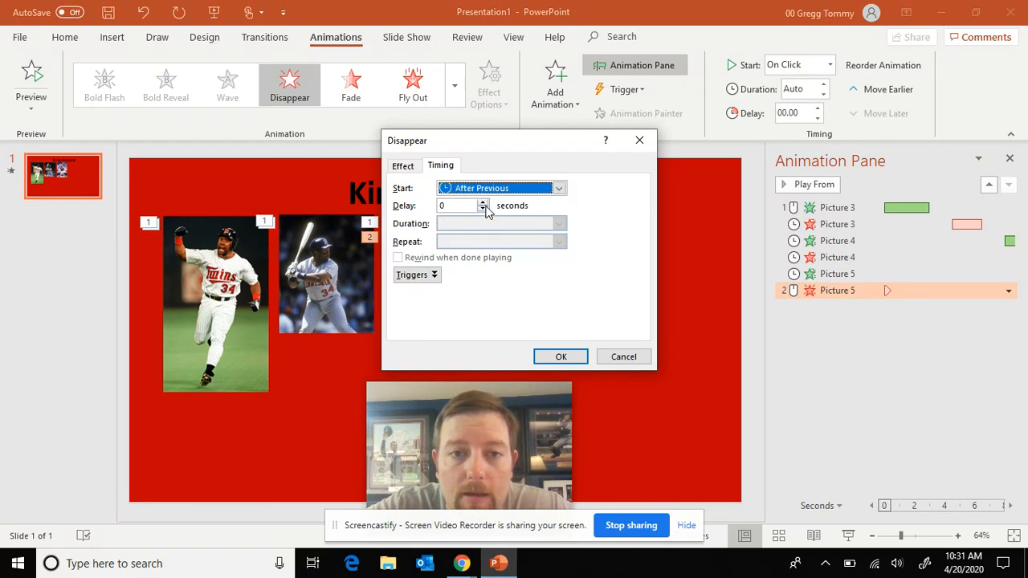
left_click(483, 202)
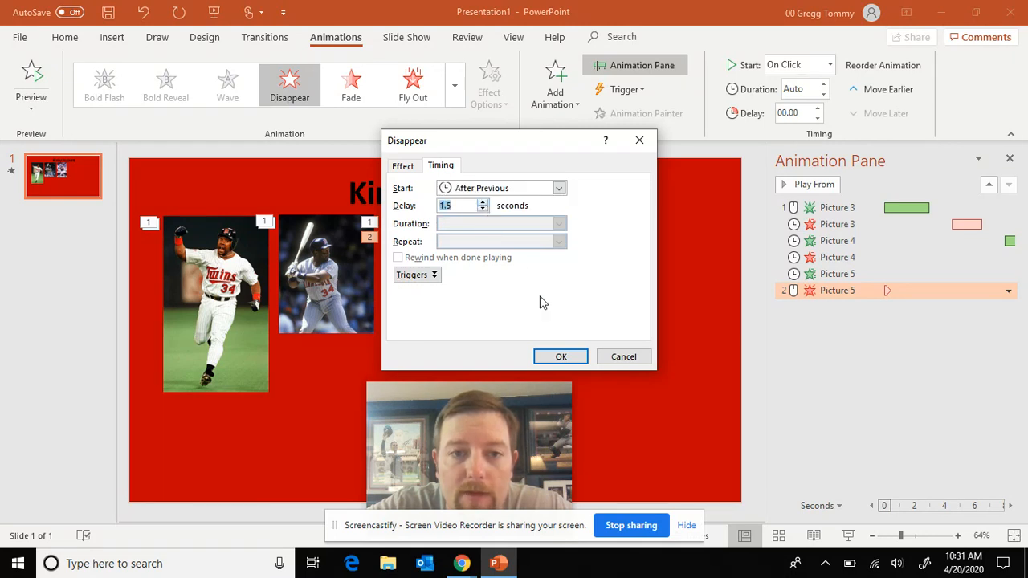
left_click(560, 357)
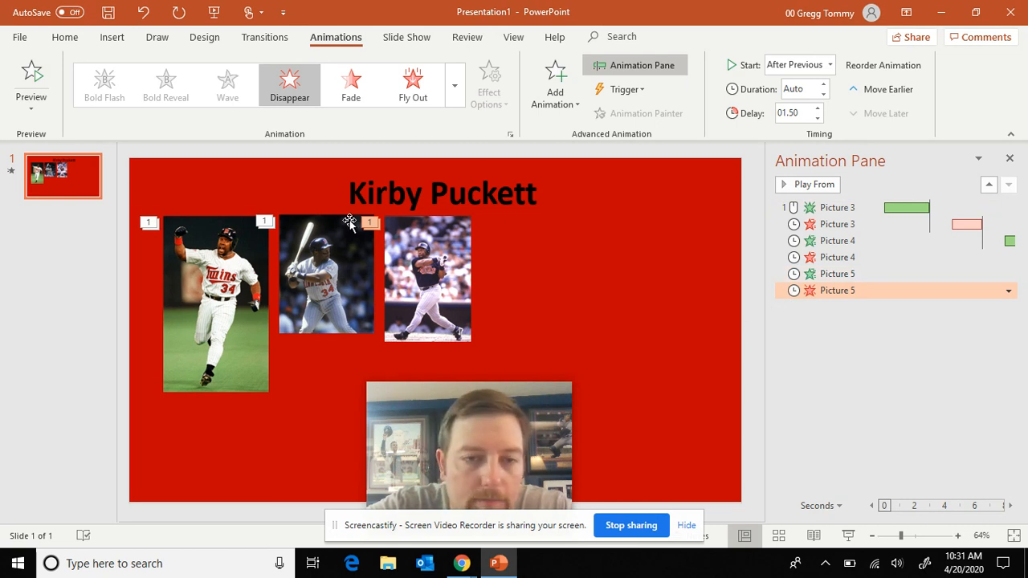
Select the Kirby Puckett title box and deselect it again
left_click(422, 202)
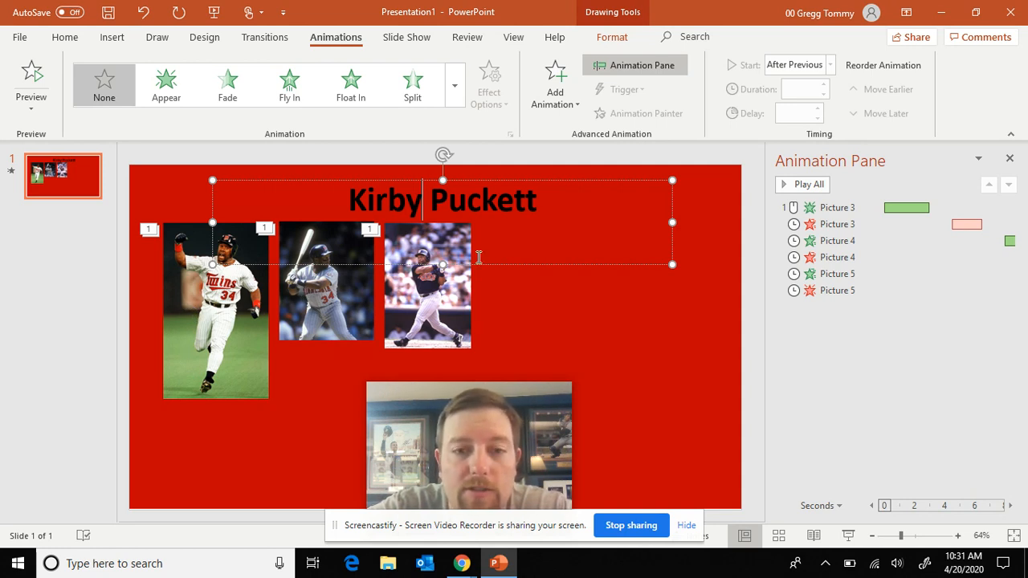
left_click(523, 281)
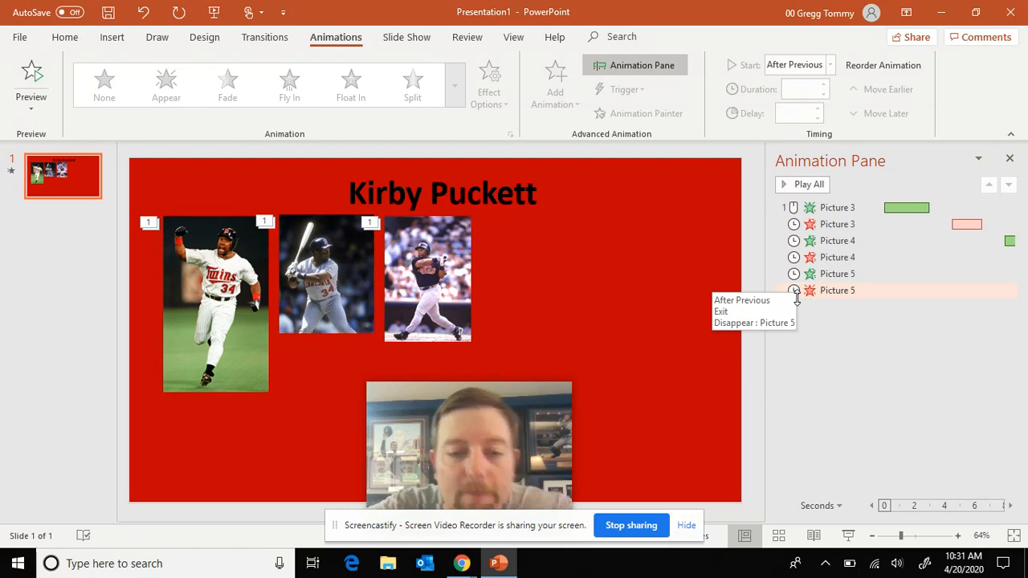
Switch to the kirby puckett Google Images tab and copy the painting image
left_click(506, 569)
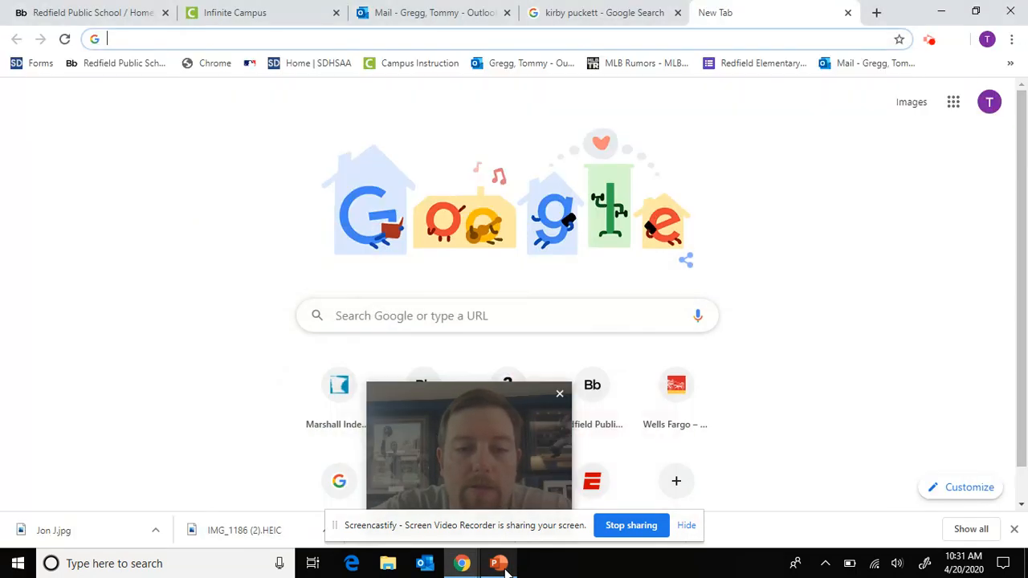
left_click(604, 12)
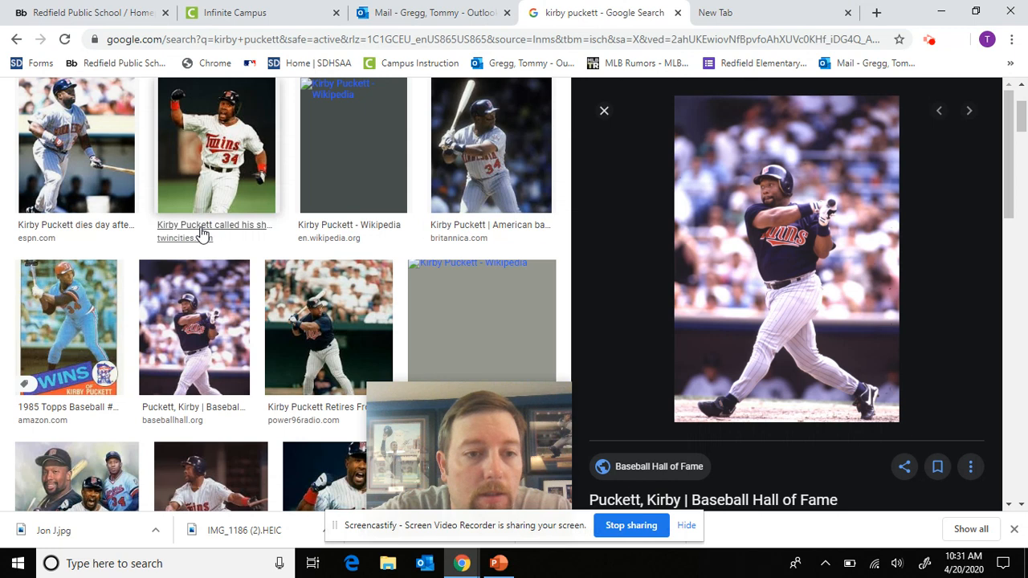
left_click(76, 470)
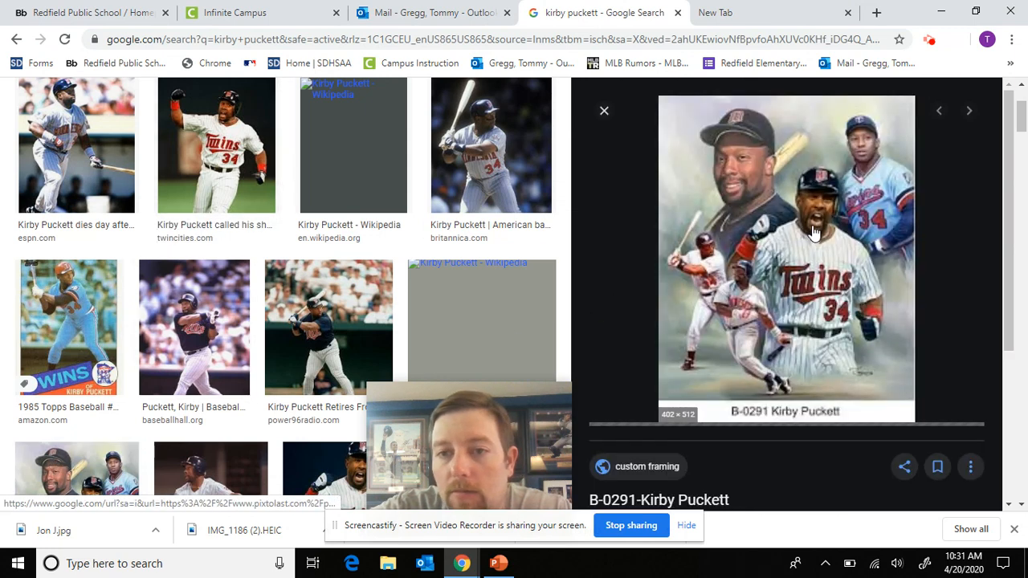
right_click(816, 232)
left_click(851, 381)
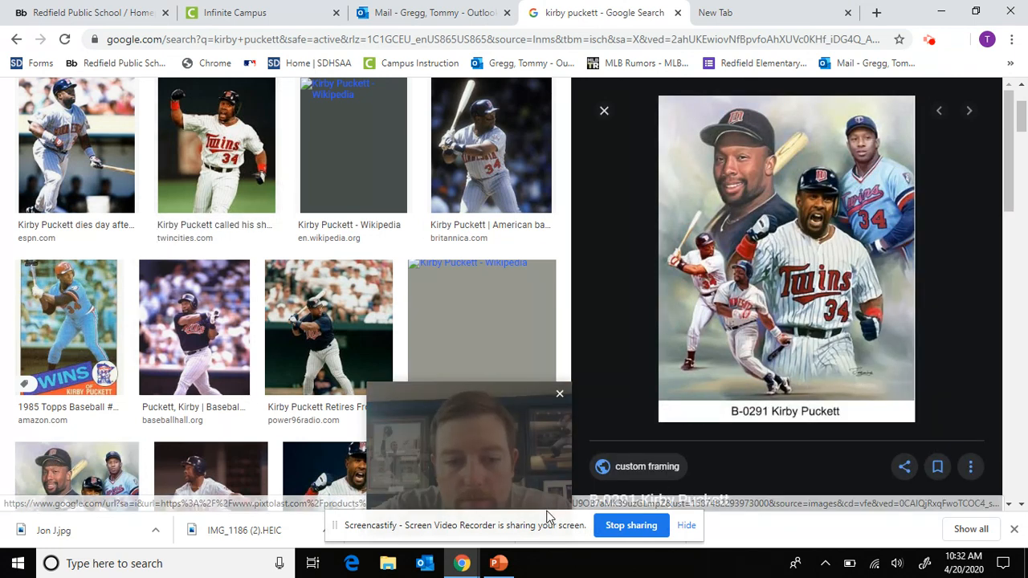
Paste the Kirby Puckett painting onto the slide and shrink it beside the three photos
left_click(498, 563)
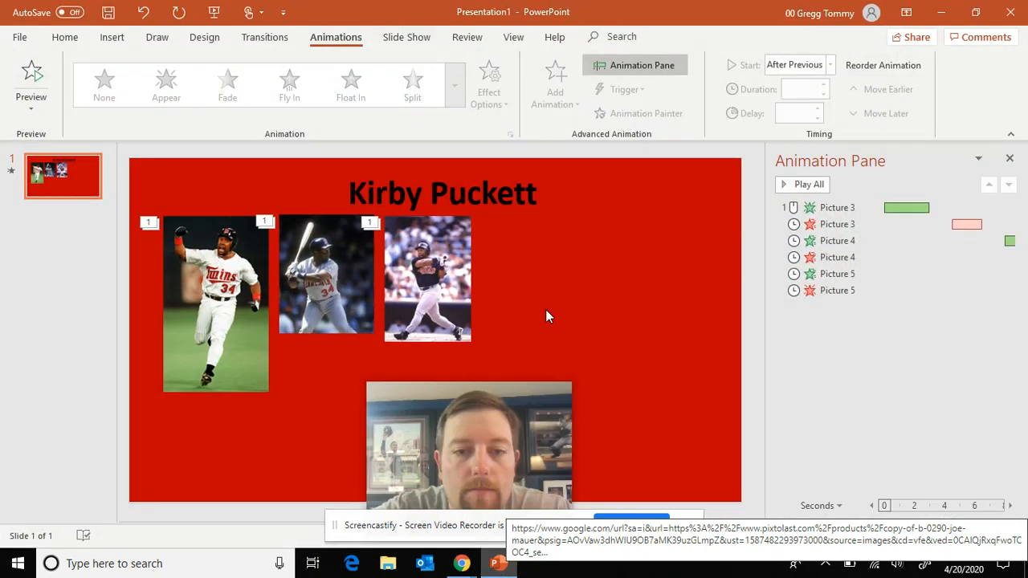
right_click(558, 282)
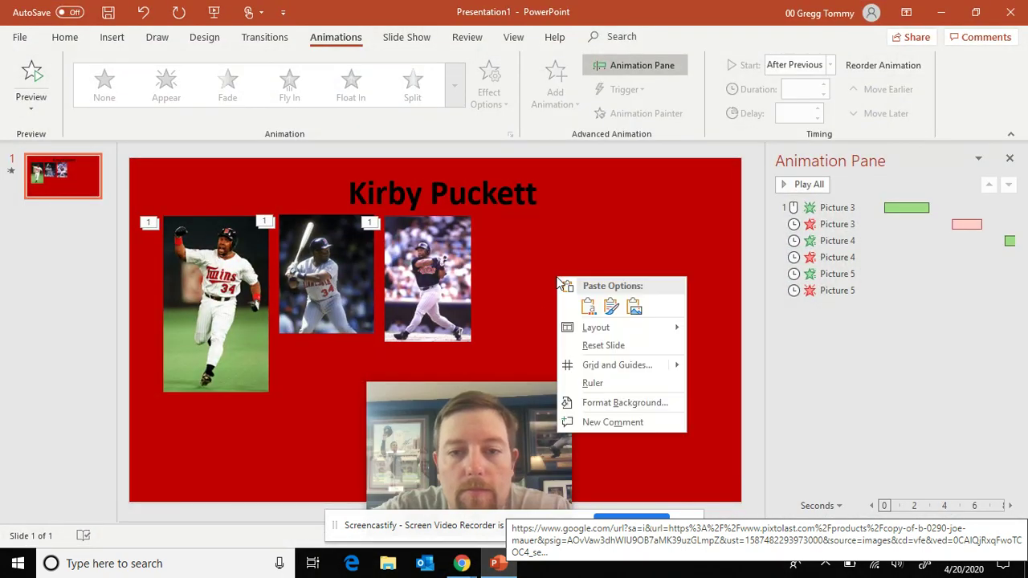
left_click(635, 307)
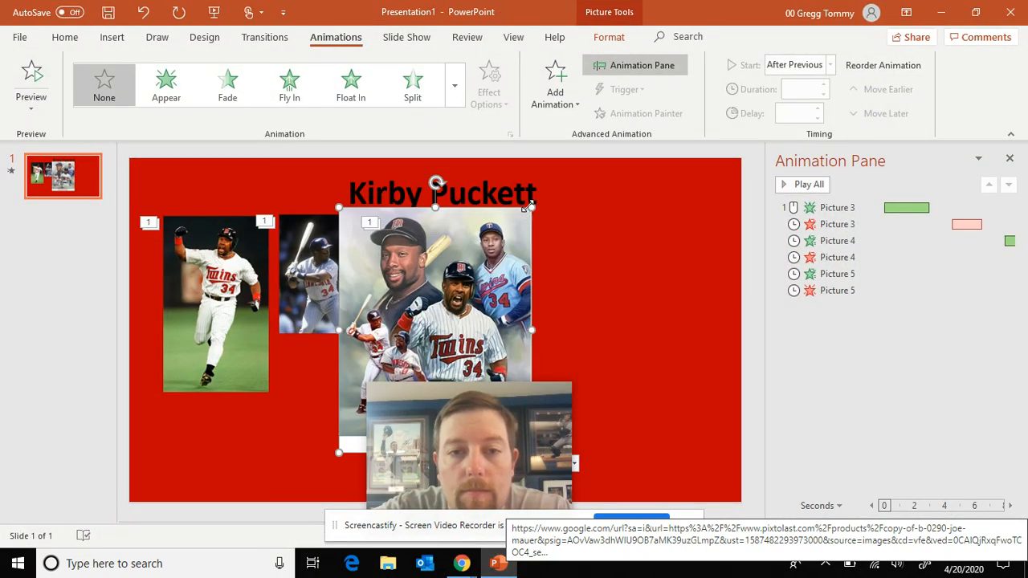
left_click_drag(528, 207, 450, 281)
left_click_drag(402, 313, 563, 251)
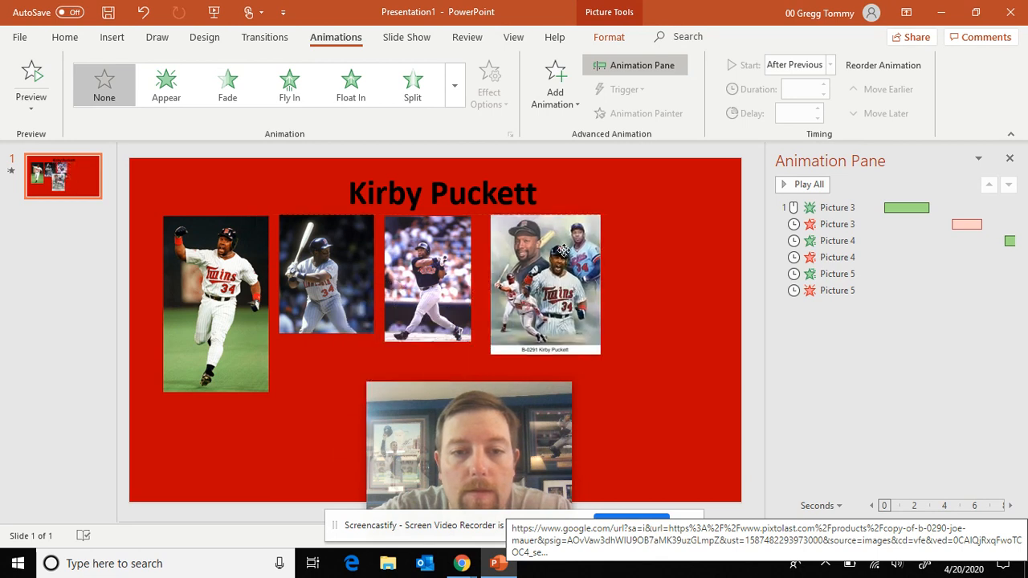
Select the pasted collage photo ready to add an animation
left_click(692, 243)
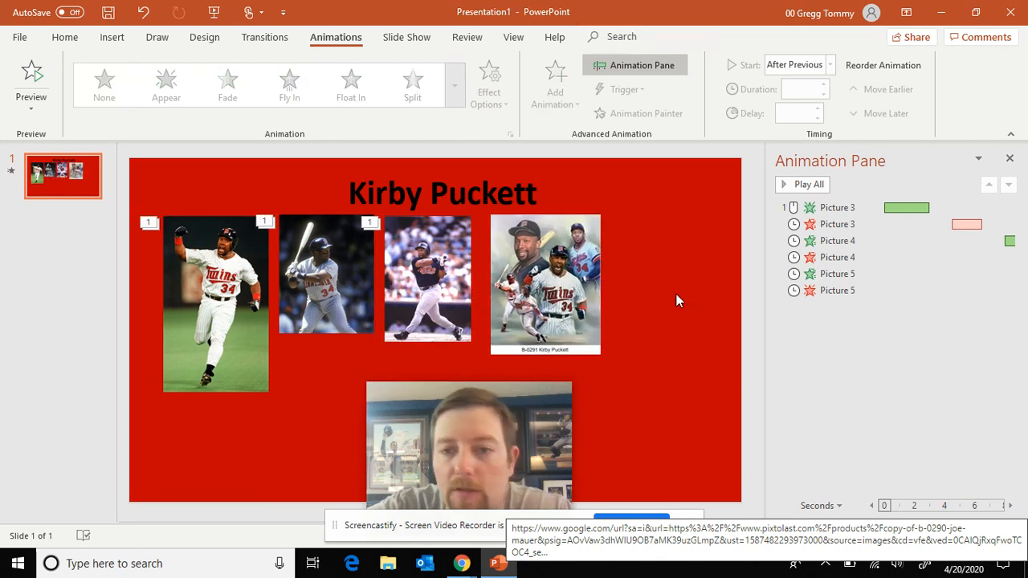
left_click(546, 314)
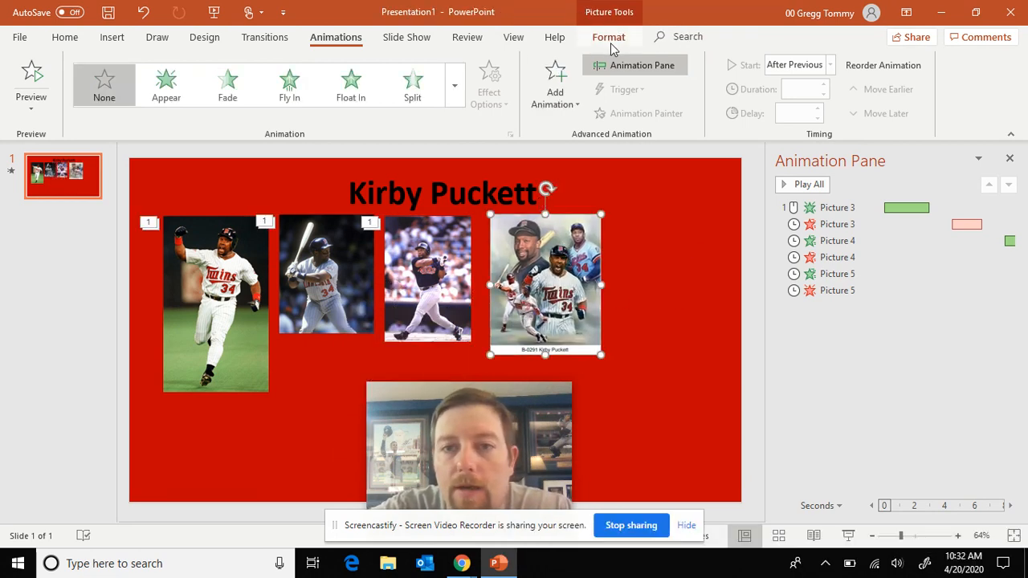
left_click(555, 88)
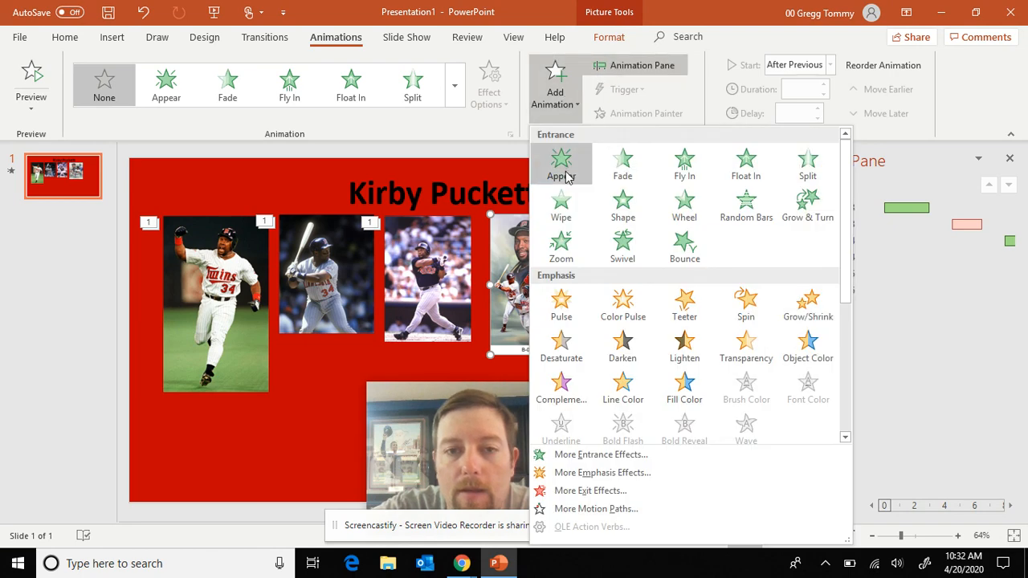
Give Picture 6 a Fade entrance starting After Previous, Delay 1.5 s, Duration 3 s
left_click(622, 168)
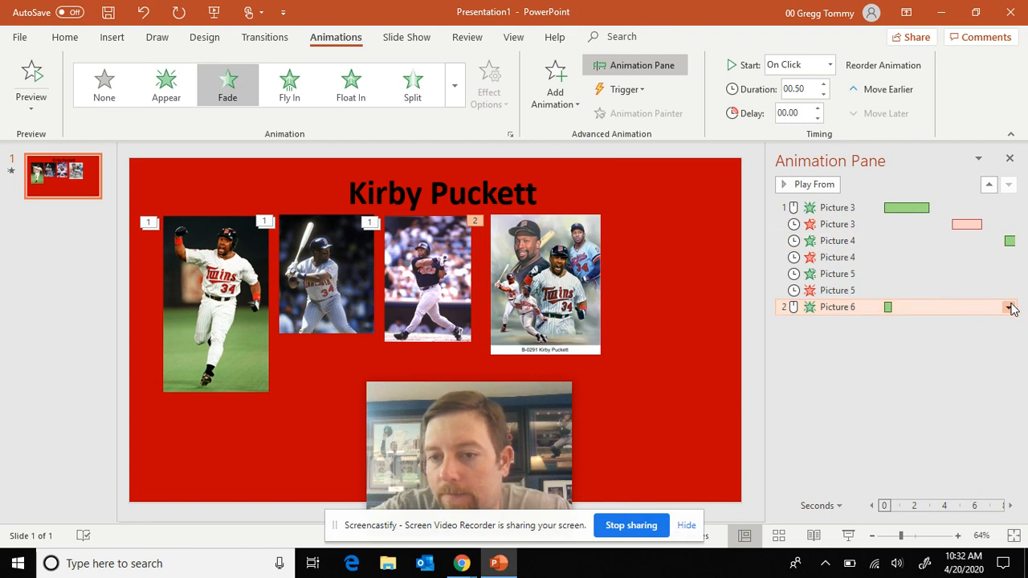
left_click(1009, 307)
left_click(961, 388)
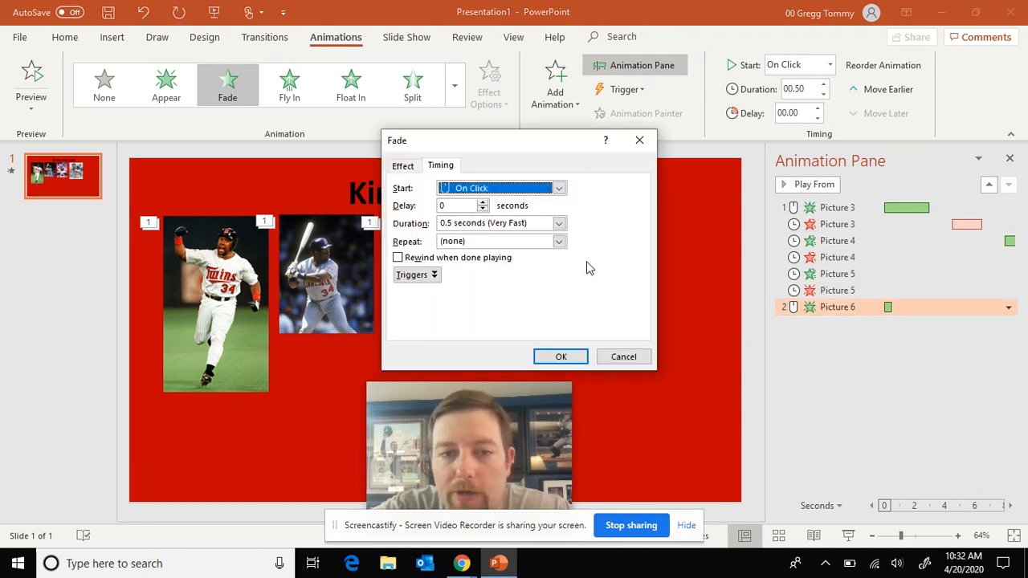
left_click(559, 188)
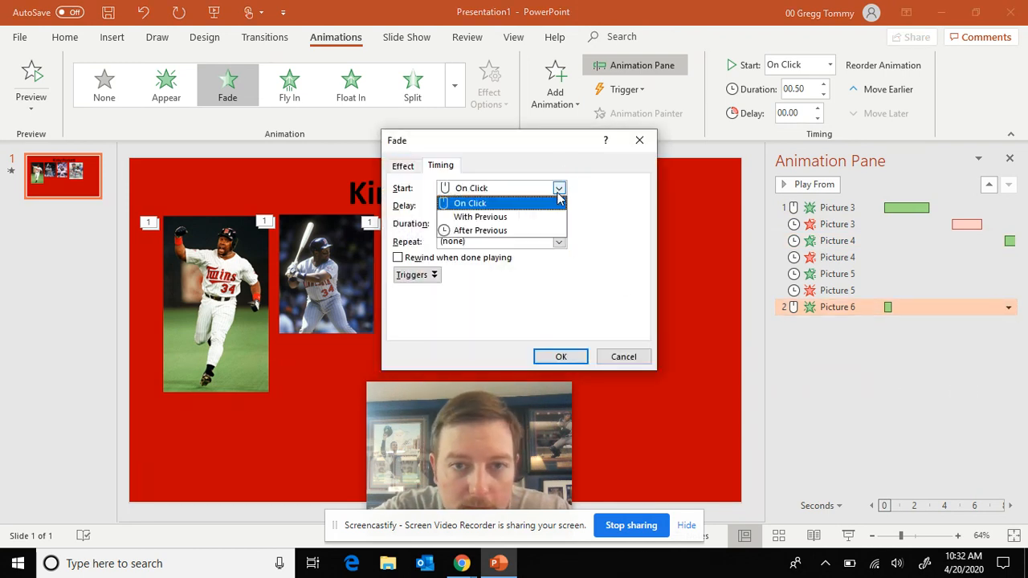
left_click(496, 229)
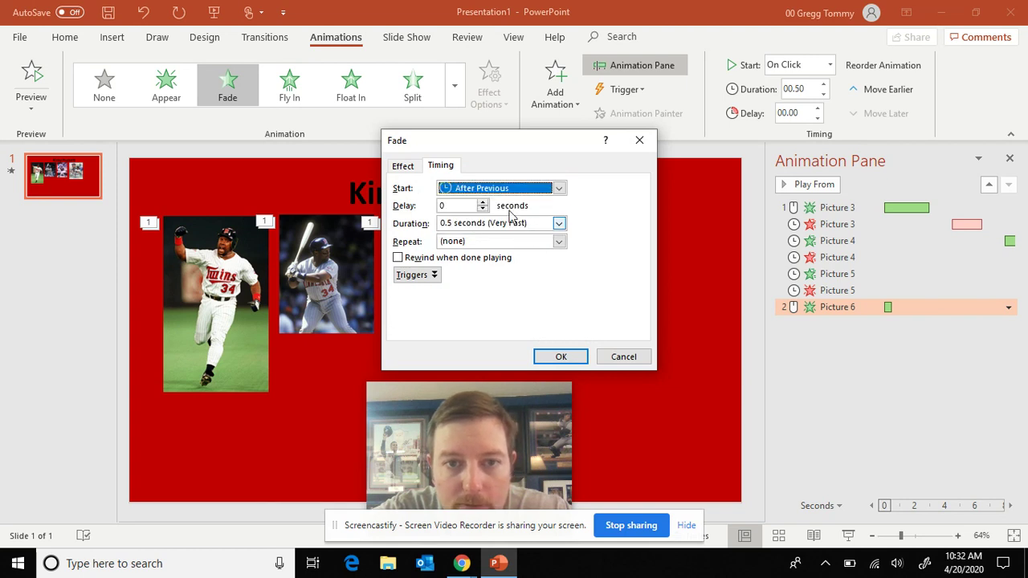
left_click(483, 202)
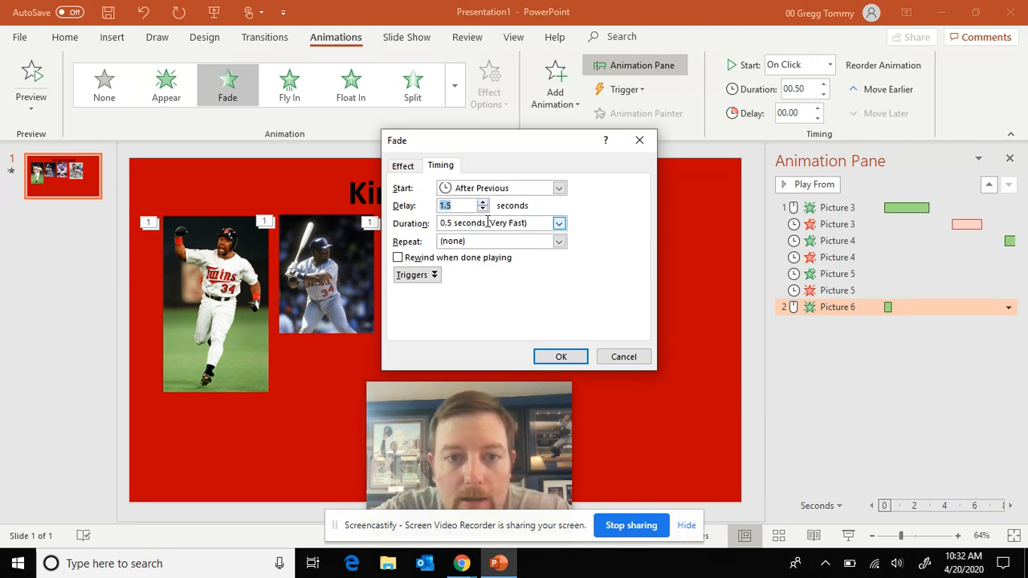
left_click(489, 222)
left_click(559, 223)
left_click(498, 264)
left_click(563, 357)
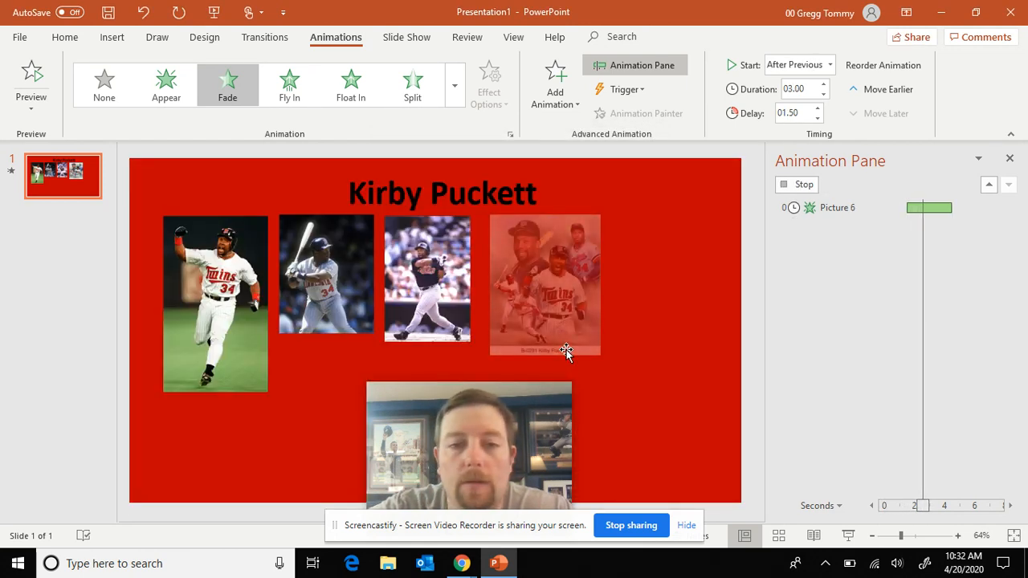
Give Picture 6 a Split exit starting After Previous, Delay 1.5 s, Duration 3 s (Slow)
left_click(555, 87)
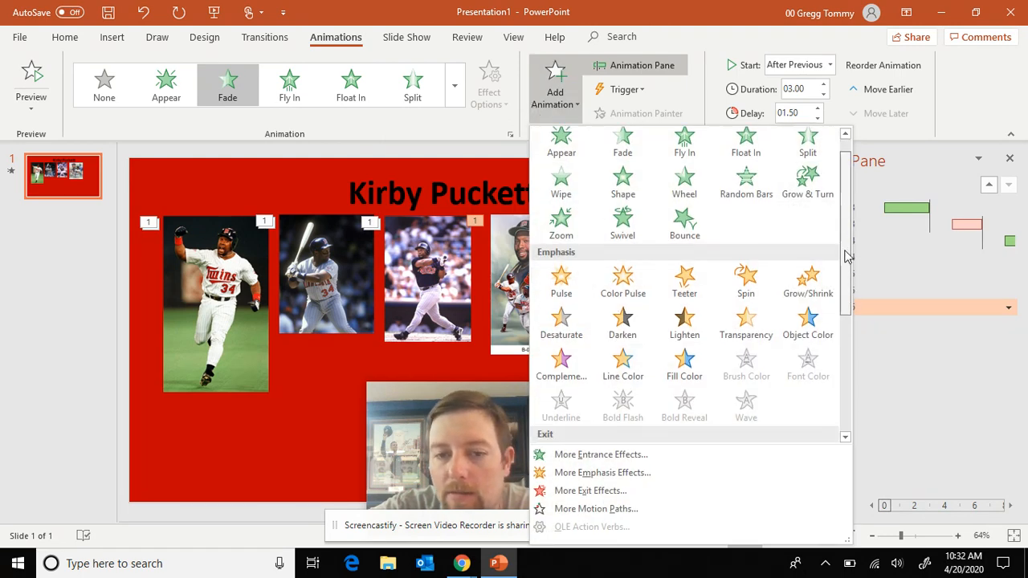
scroll(821, 229, "down", 3)
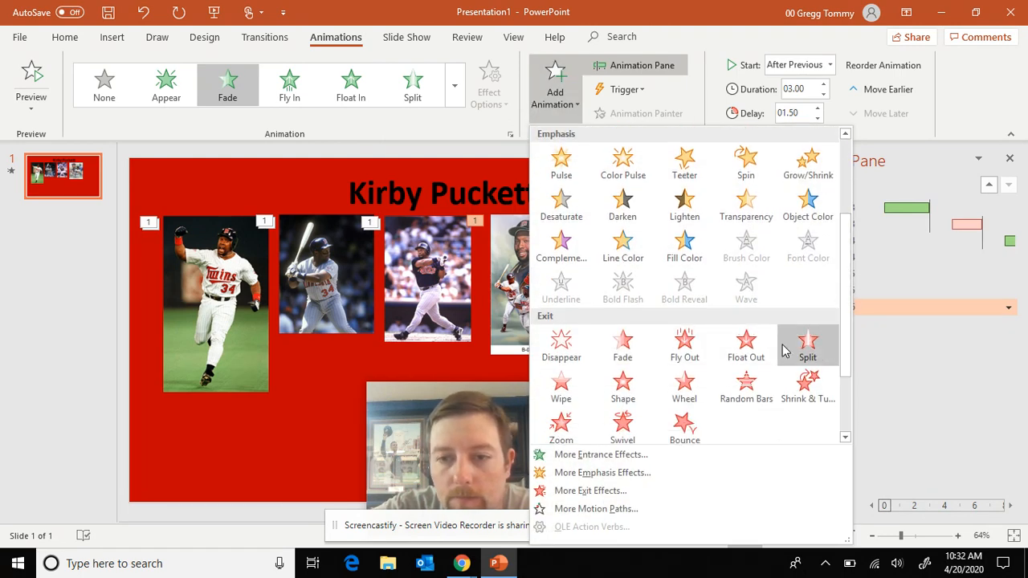
left_click(809, 345)
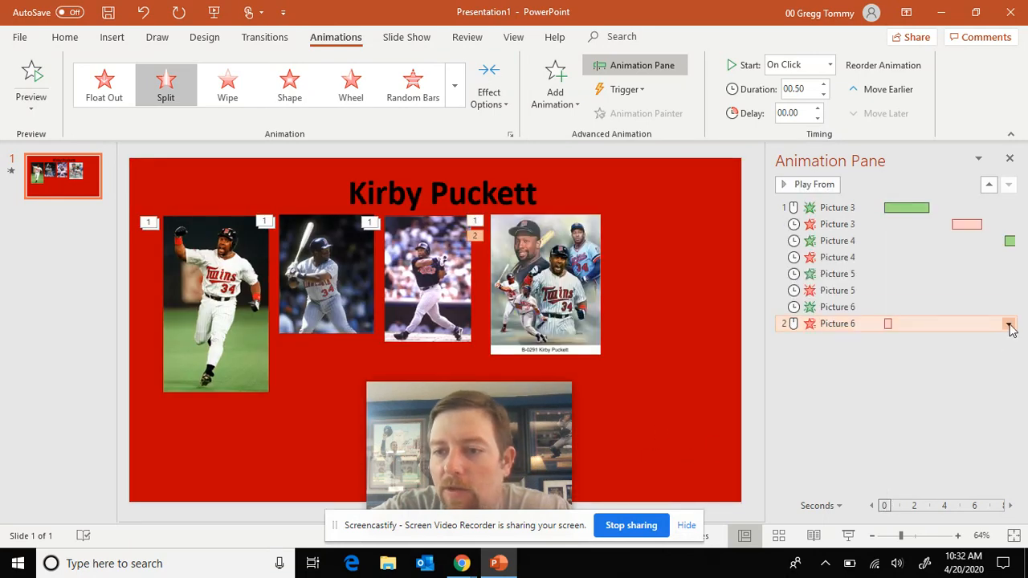
left_click(1008, 325)
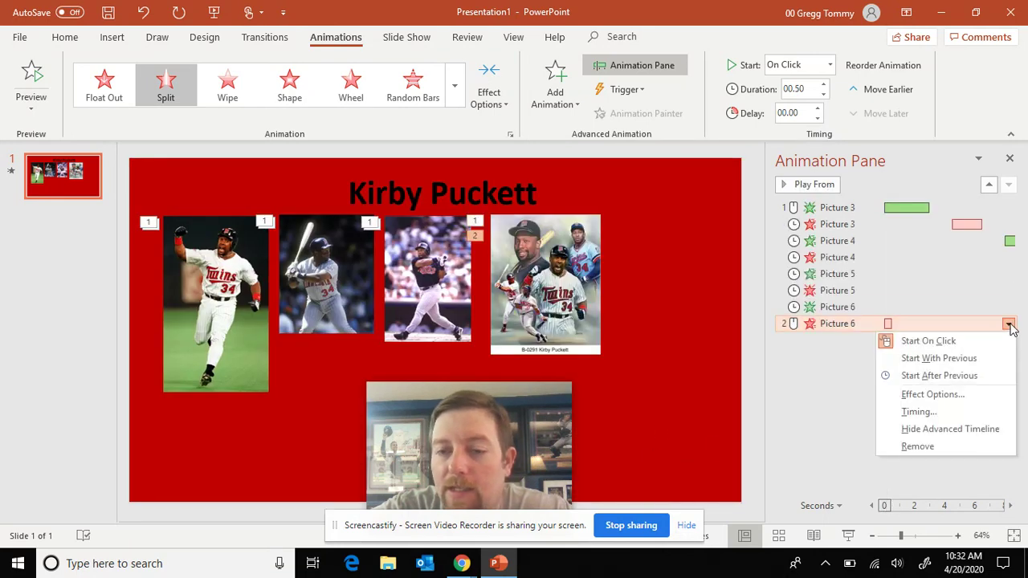
left_click(955, 413)
left_click(560, 188)
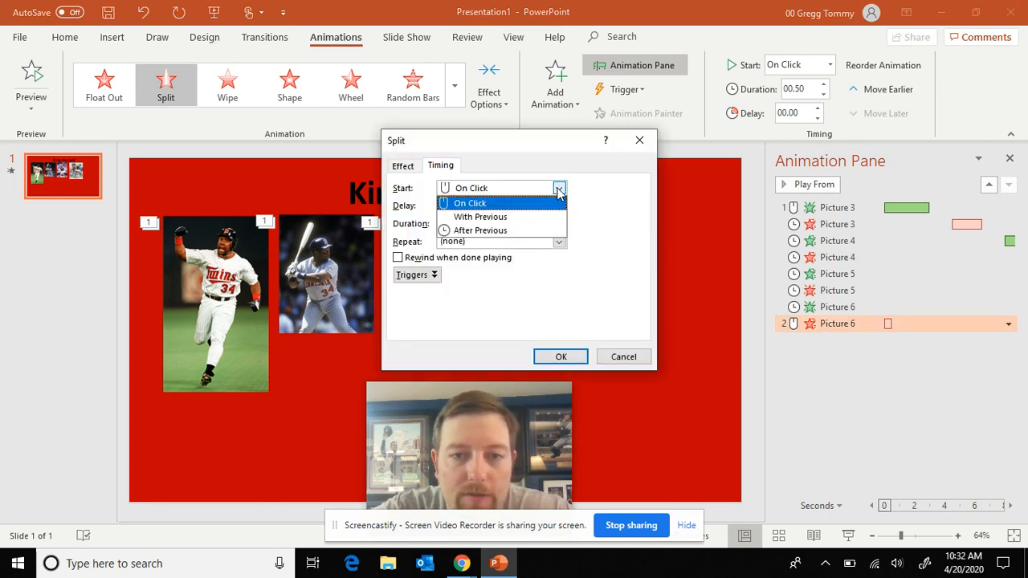
left_click(480, 230)
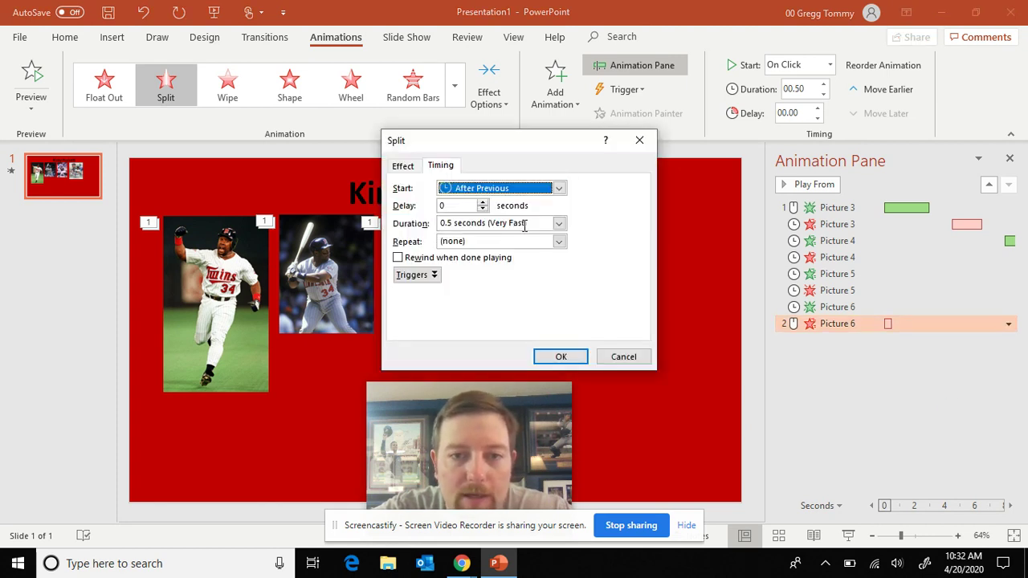
left_click(485, 202)
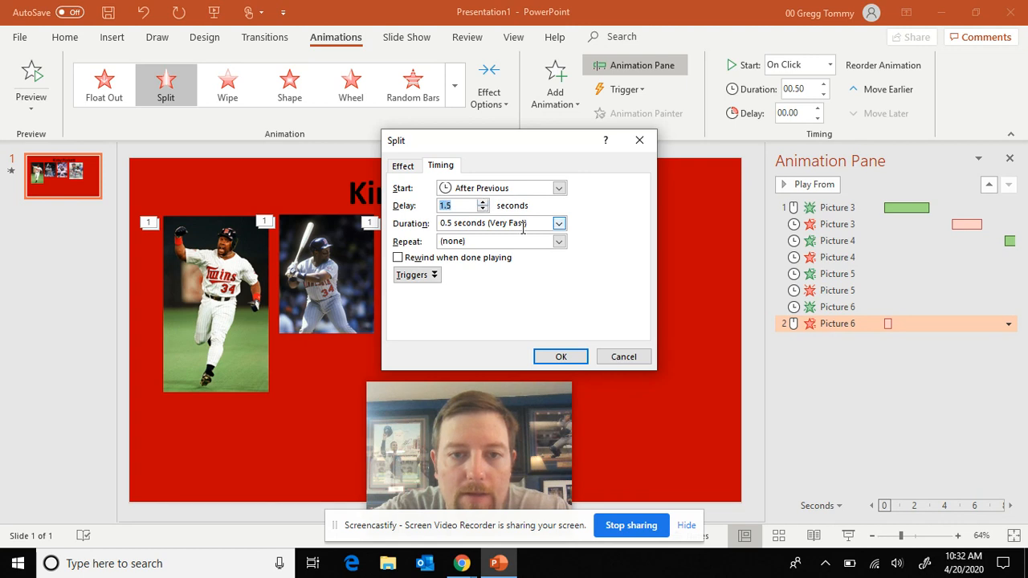
left_click(523, 224)
left_click(560, 224)
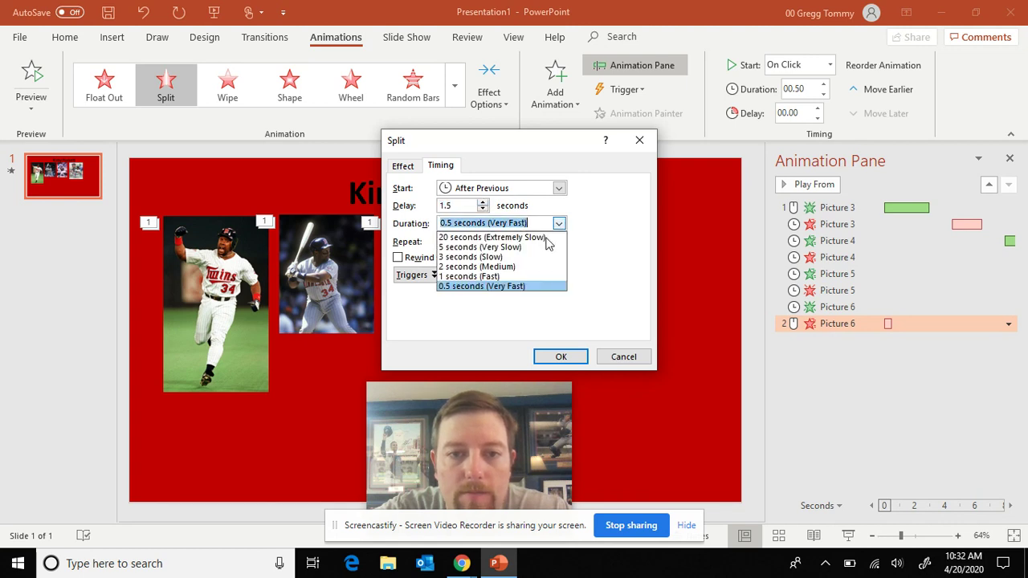
left_click(533, 257)
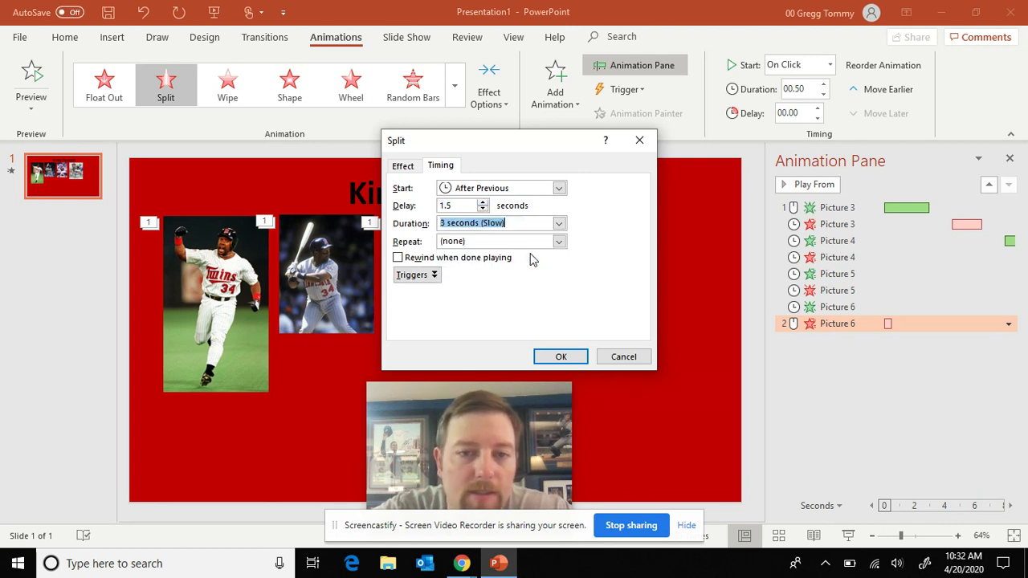
left_click(561, 356)
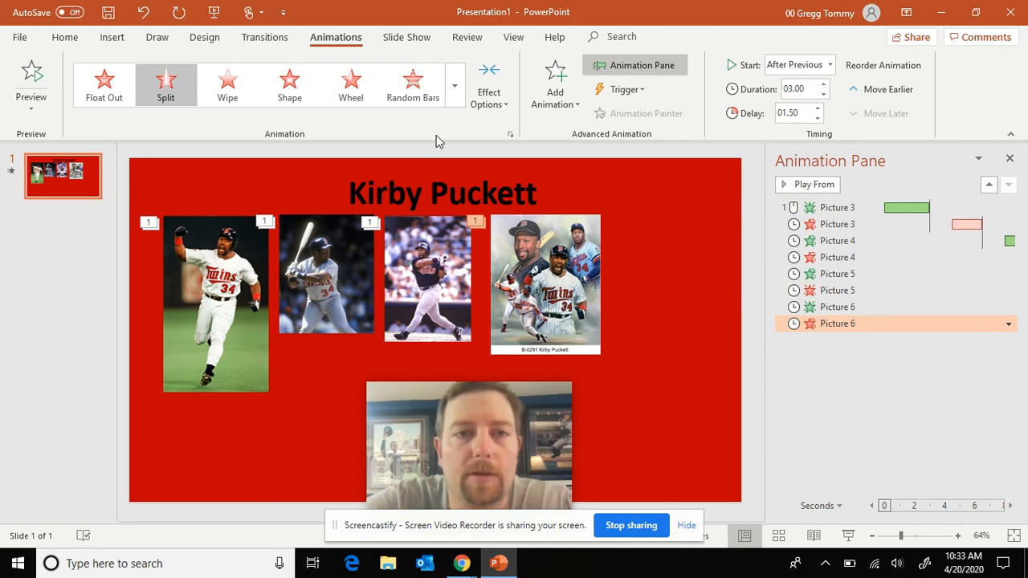
Run the slide show From Beginning through all photo animations, then end it with Esc
left_click(407, 37)
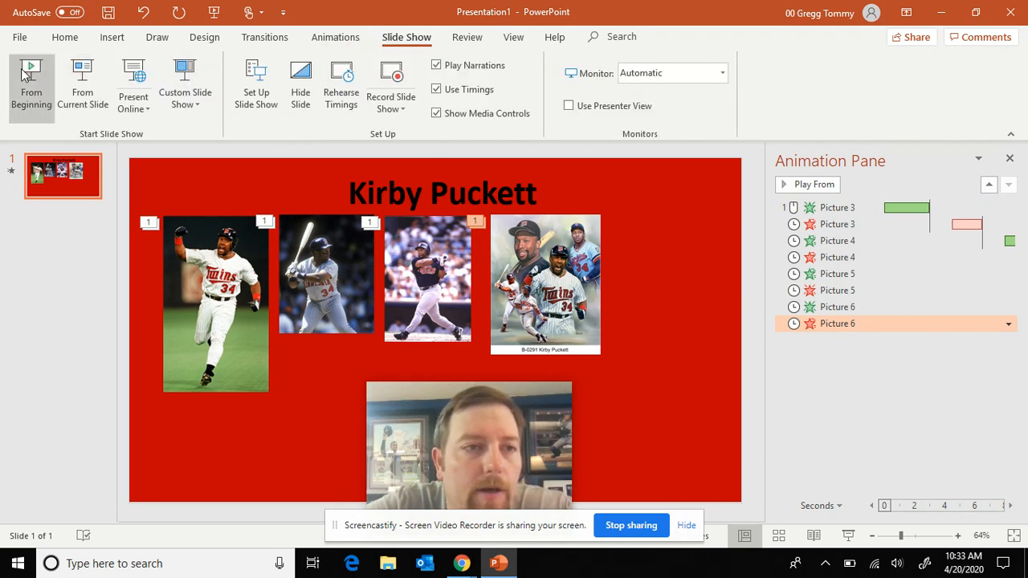
left_click(31, 80)
left_click(277, 227)
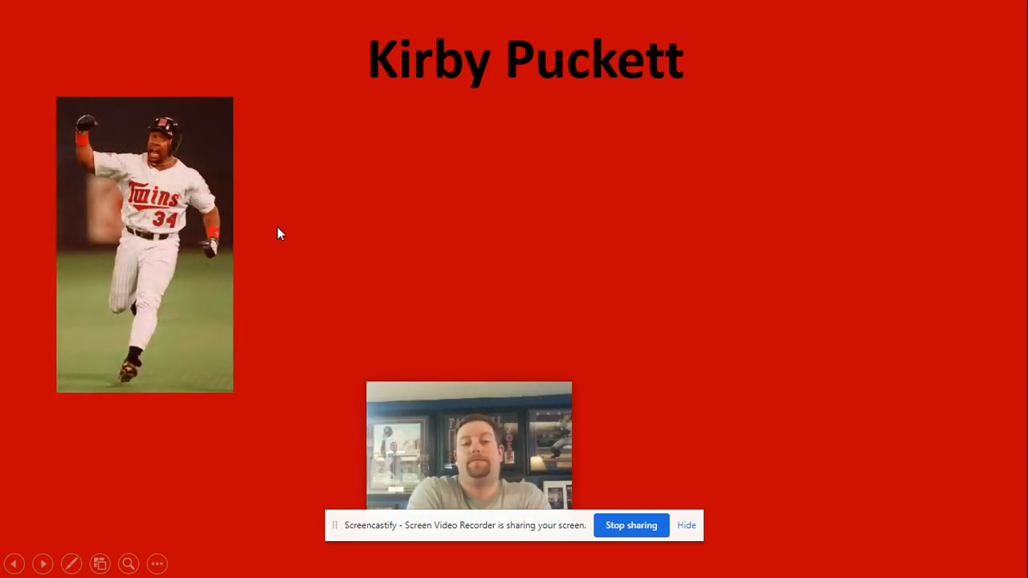
left_click(277, 227)
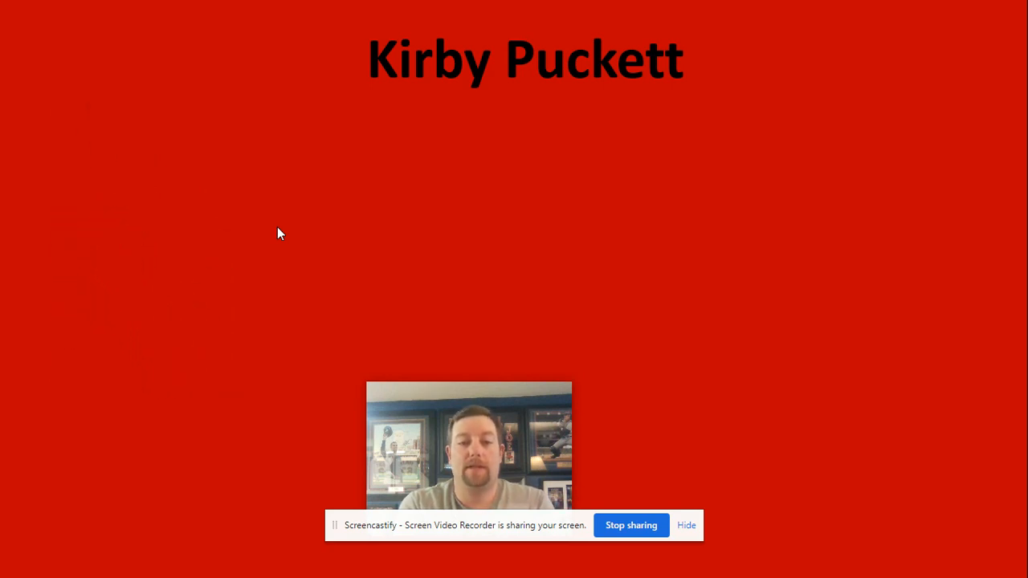
left_click(278, 227)
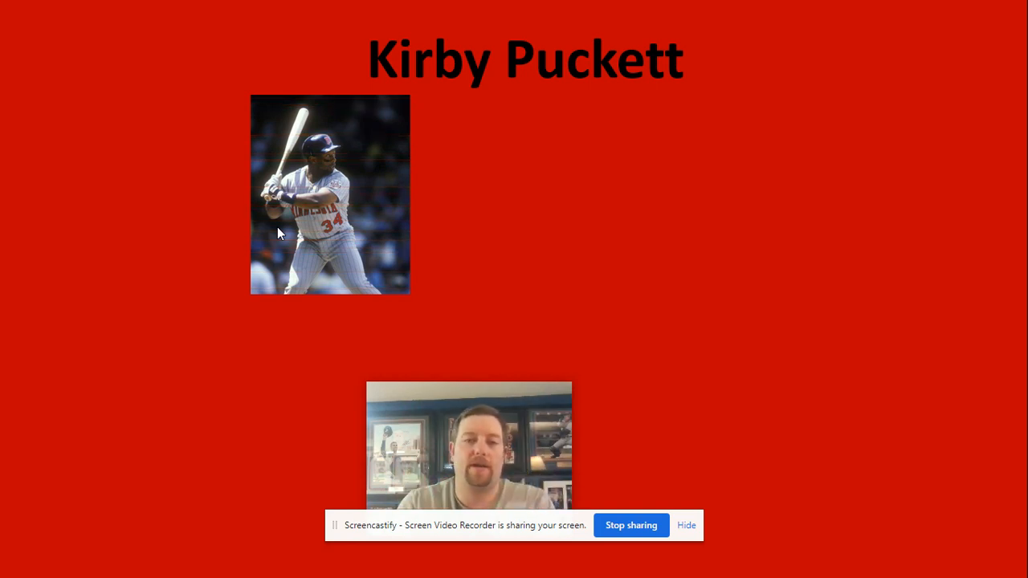
left_click(277, 227)
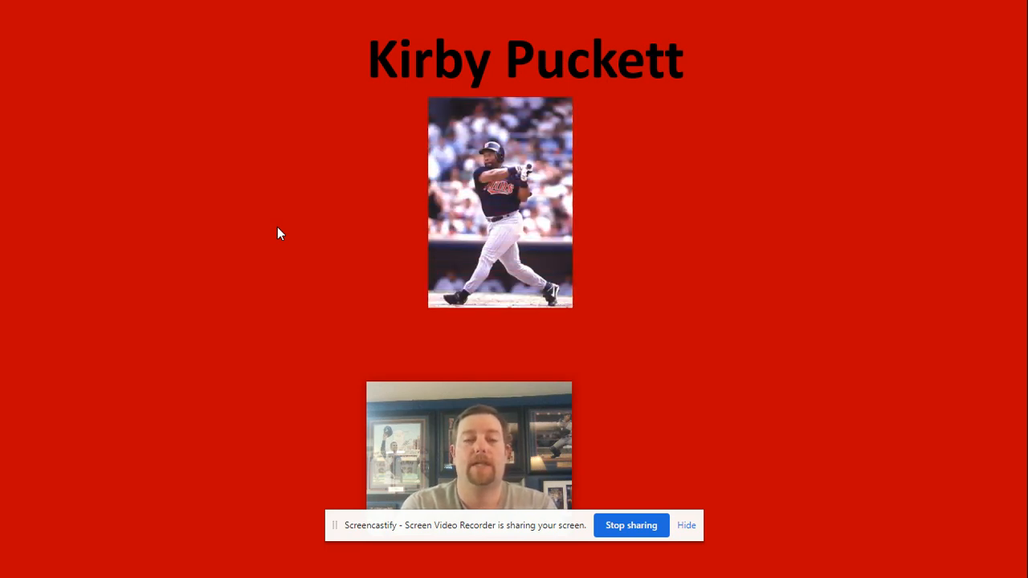
left_click(278, 226)
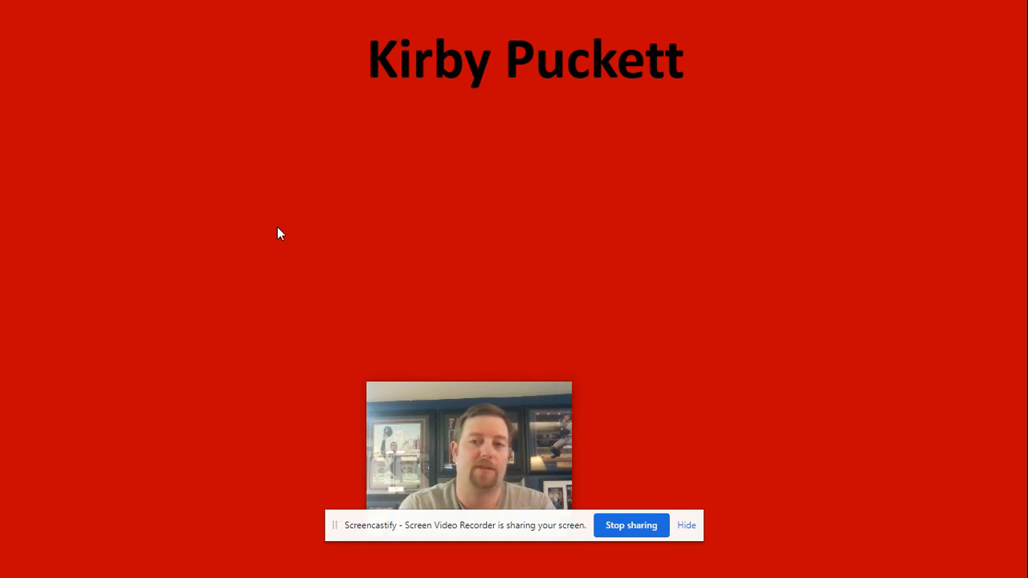
left_click(277, 227)
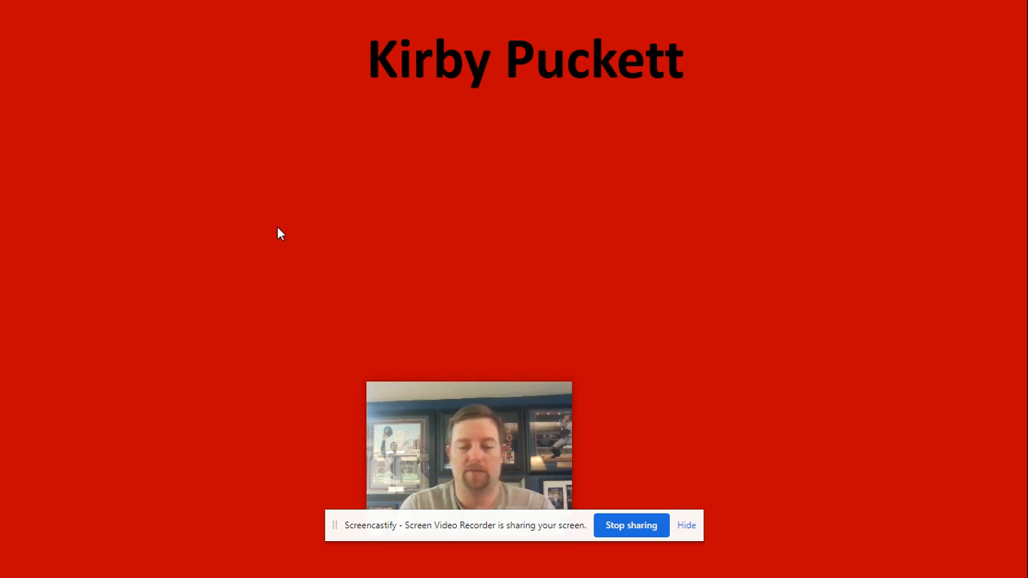
key("Escape")
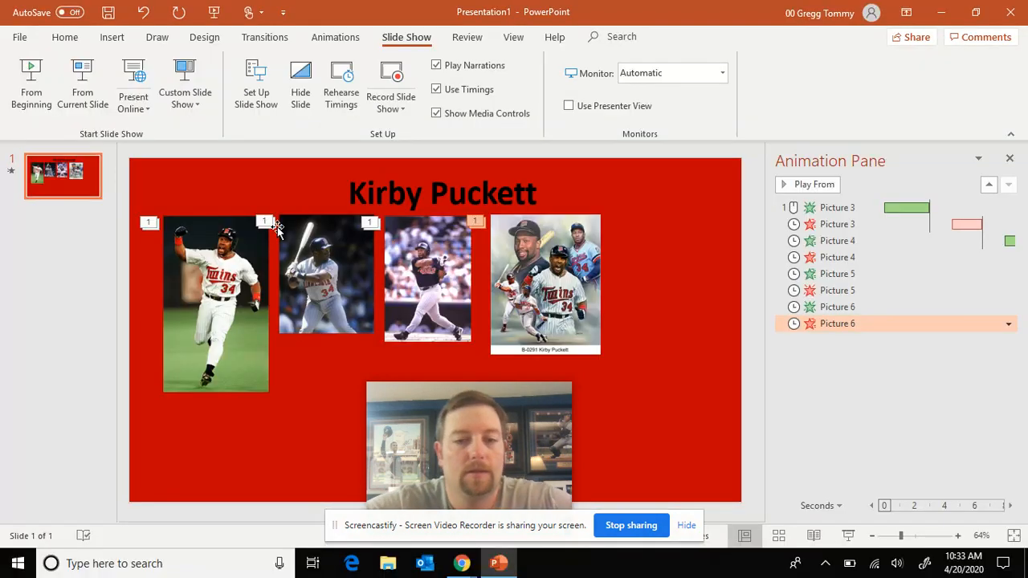